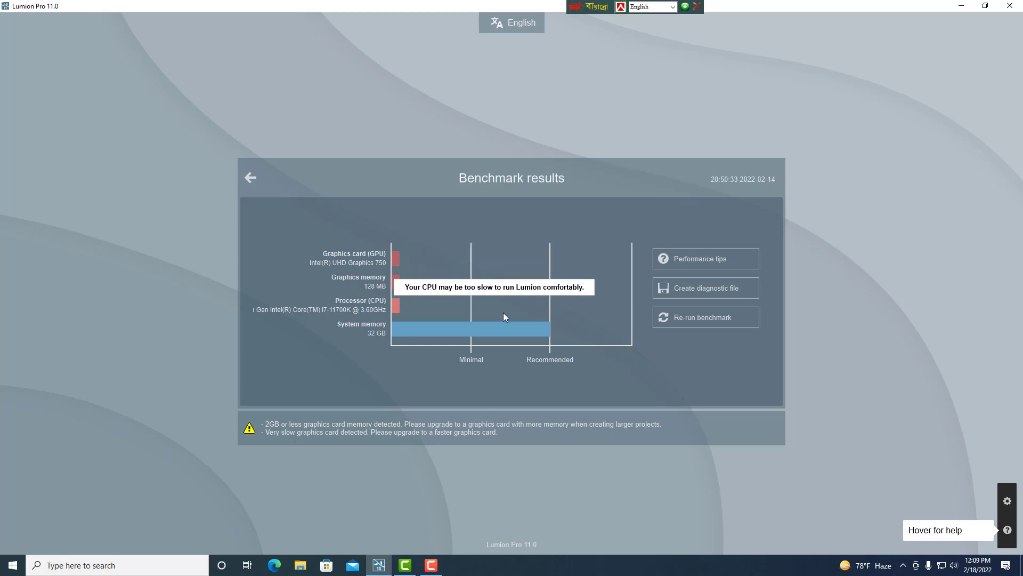
Review the benchmark results for graphics card, graphics memory, processor and system memory, and return to the start screen
mouse_move(338, 276)
mouse_move(406, 297)
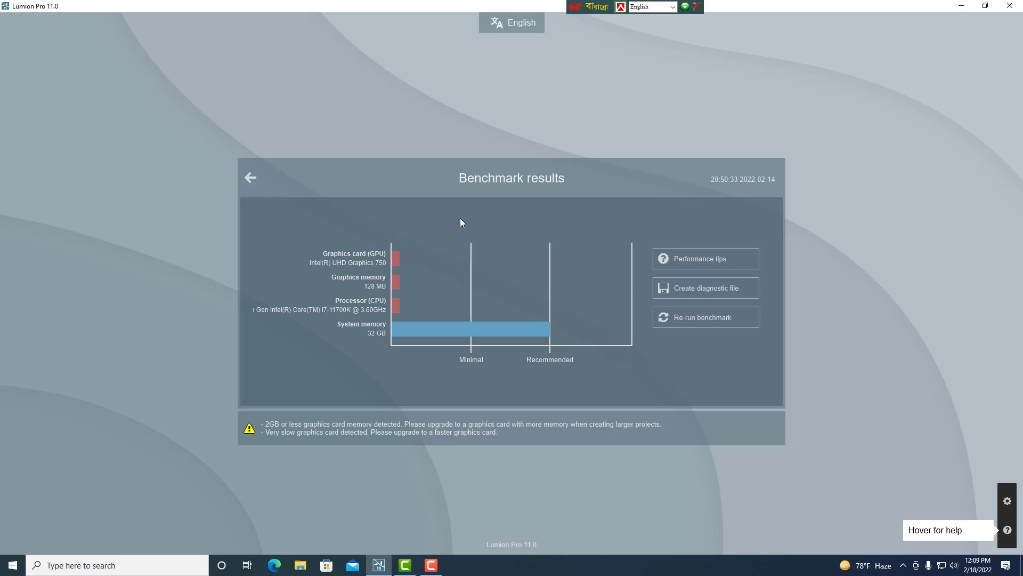
mouse_move(507, 318)
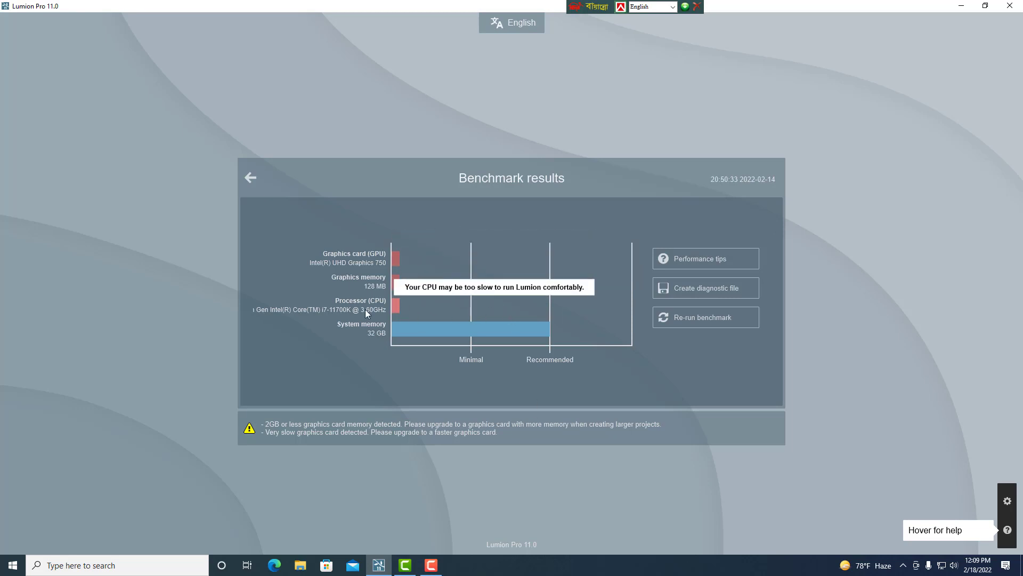
left_click(250, 176)
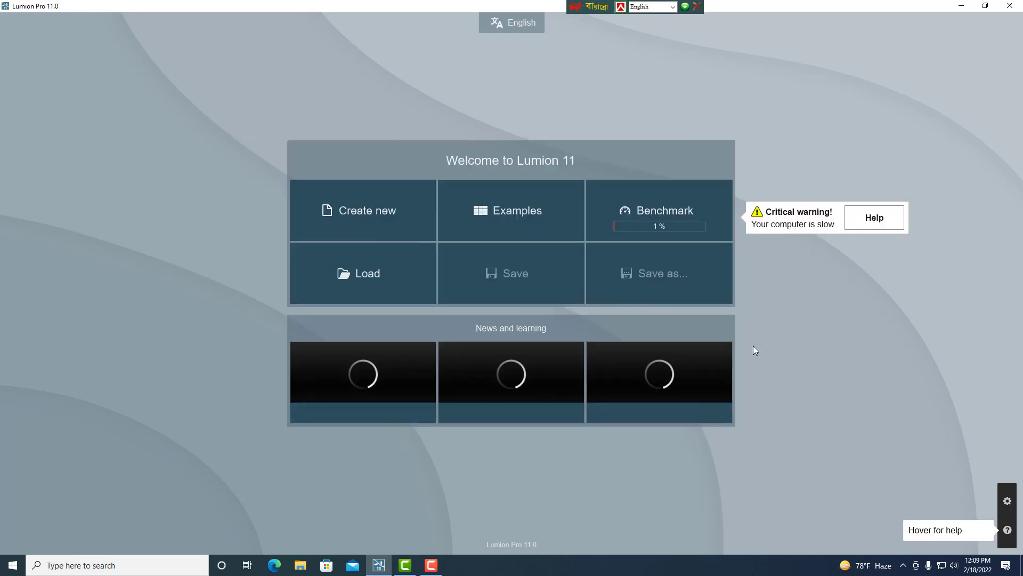
View the available interface languages and return to the start screen without changing the language
left_click(520, 24)
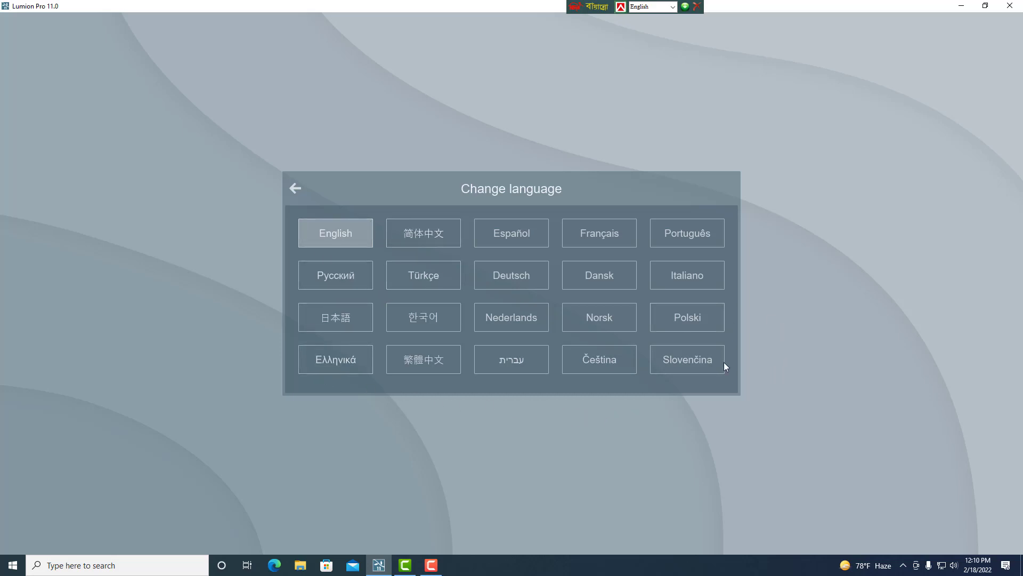
left_click(295, 188)
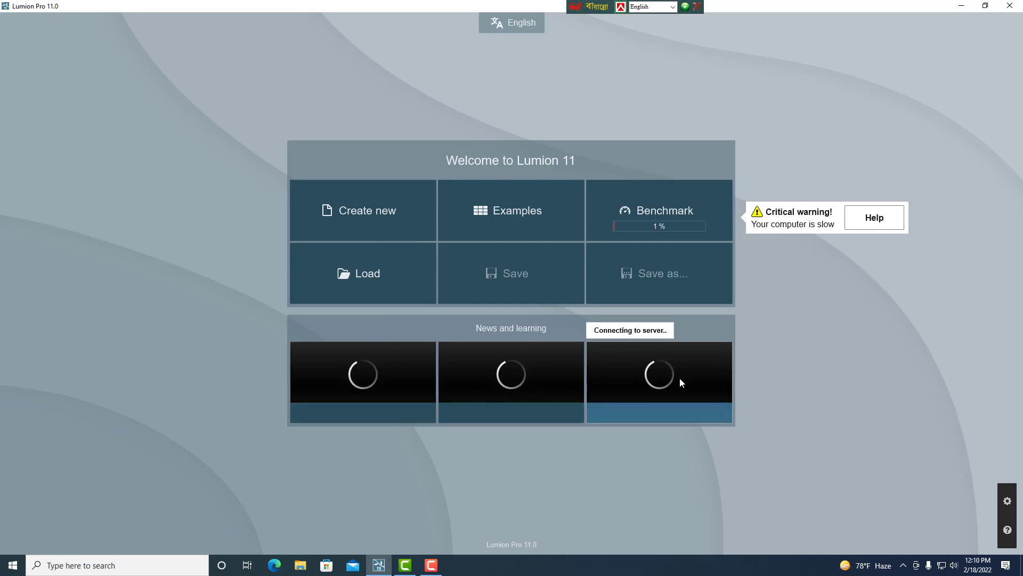
Start loading a project from disk and look for Lumion project files in the Test folder inside Render on drive D:
left_click(366, 275)
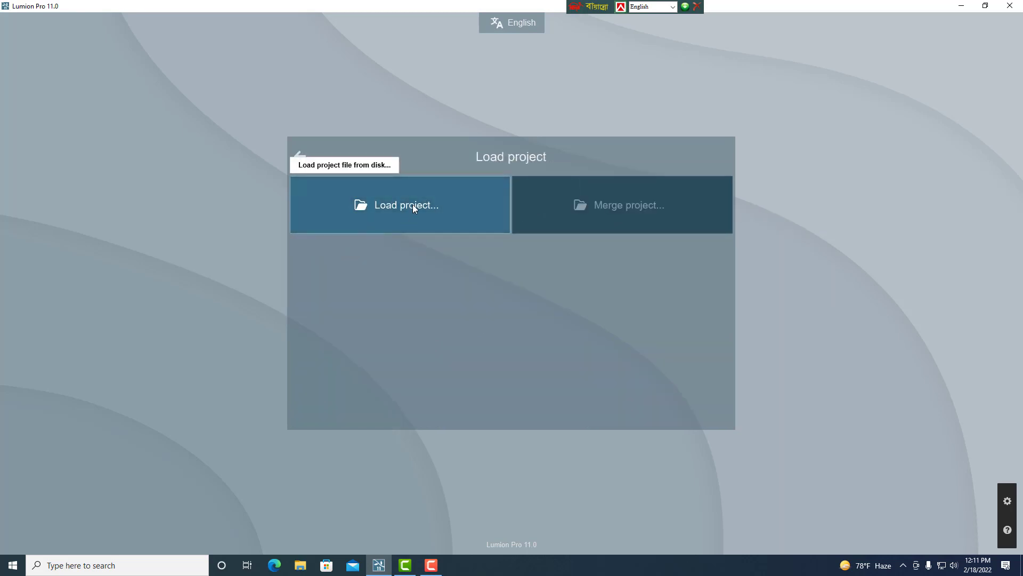
left_click(395, 206)
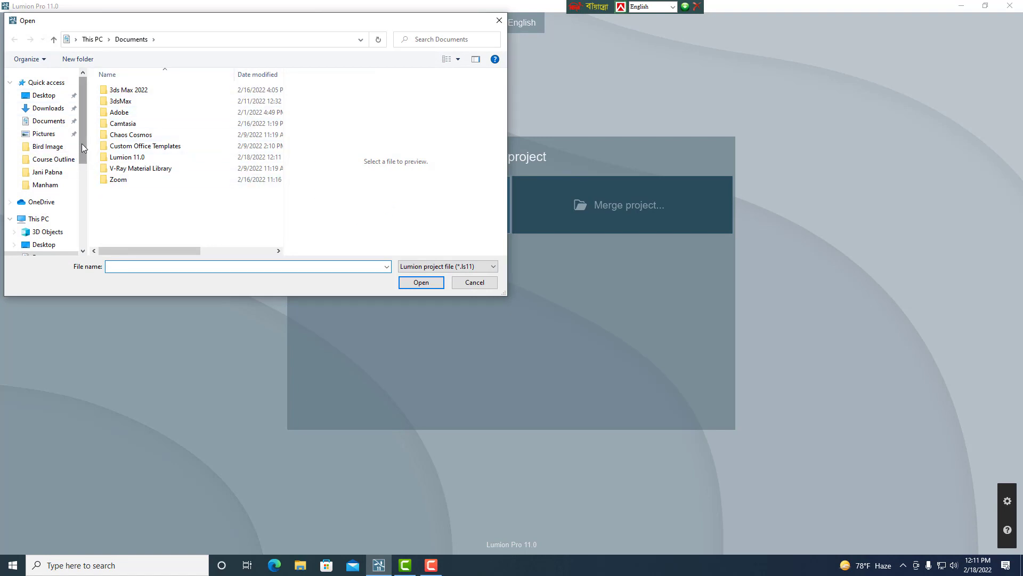
scroll(82, 143, "down", 2)
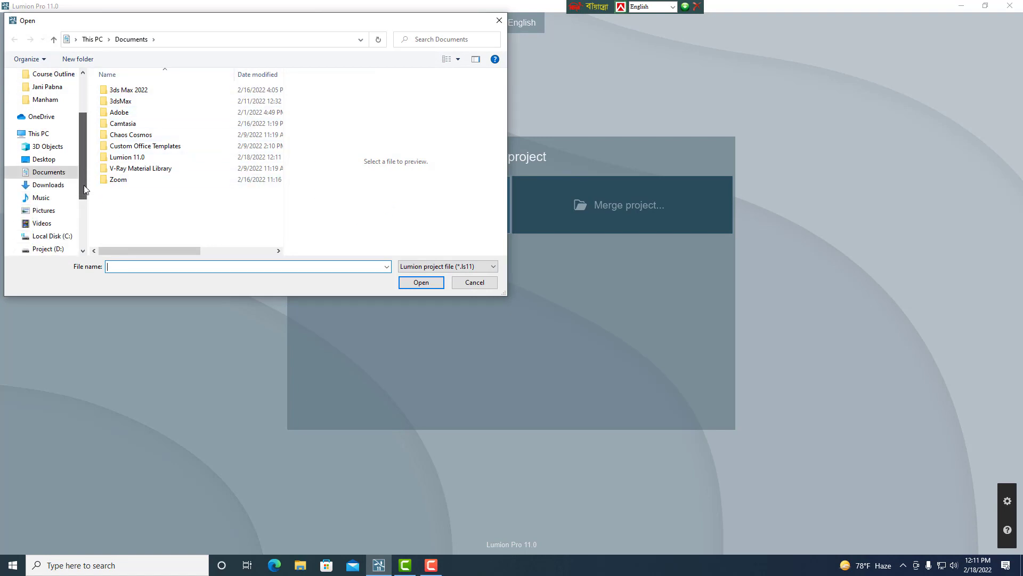
left_click(46, 249)
scroll(158, 132, "down", 3)
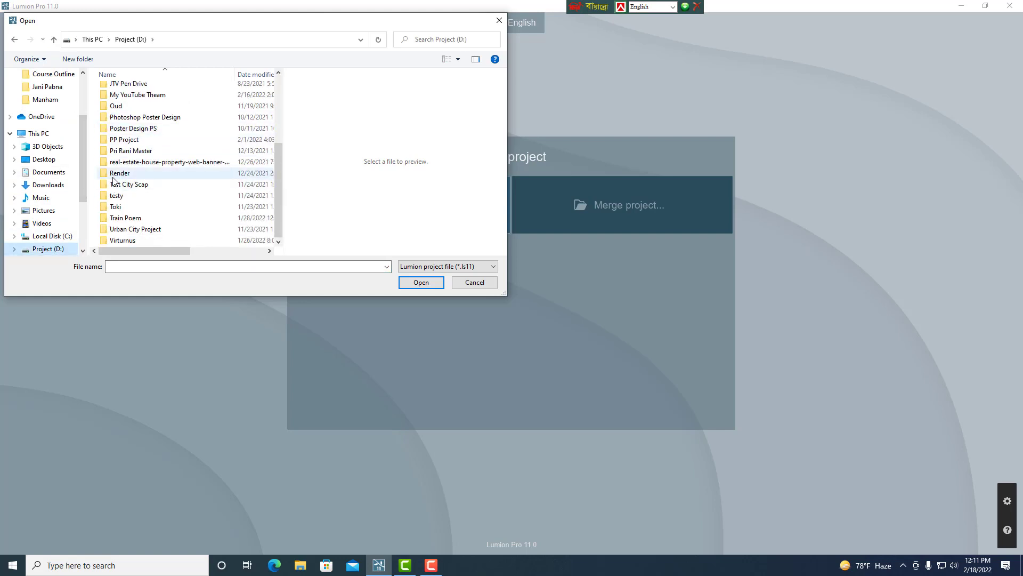
double_click(113, 178)
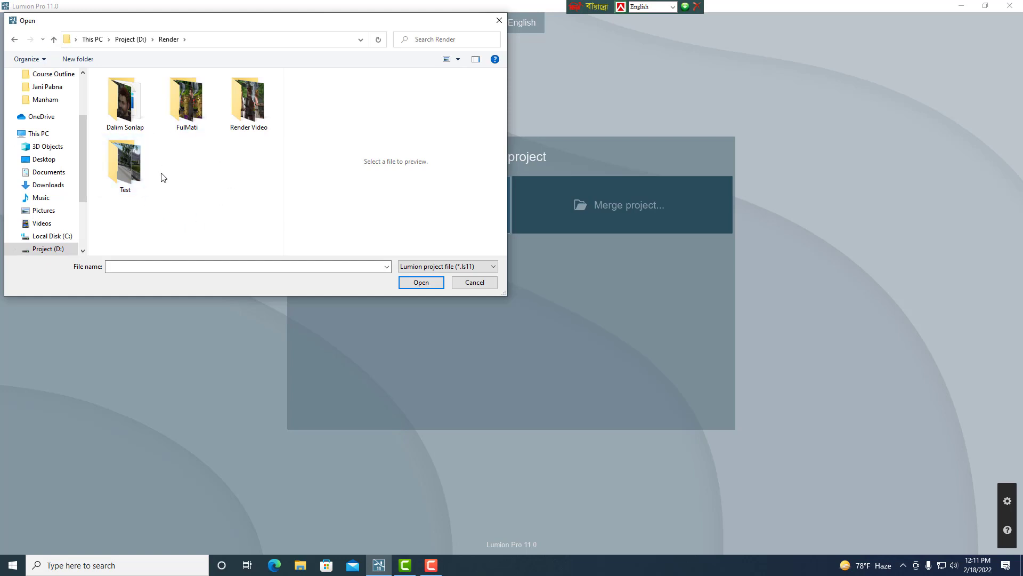
double_click(126, 162)
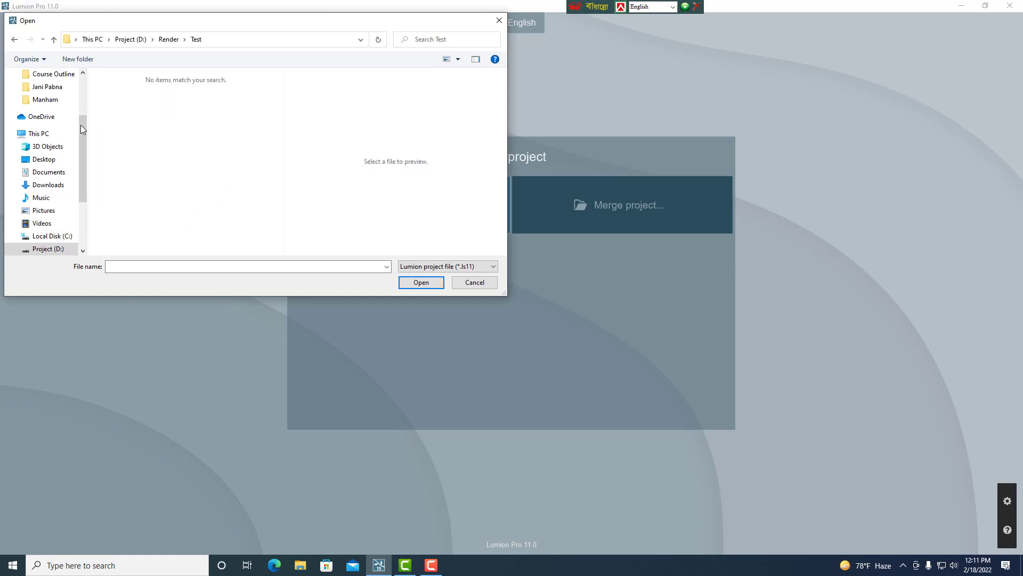
Look for Lumion project files in the Urban City Project folder on drive D: and return to the drive's folder list
left_click(54, 40)
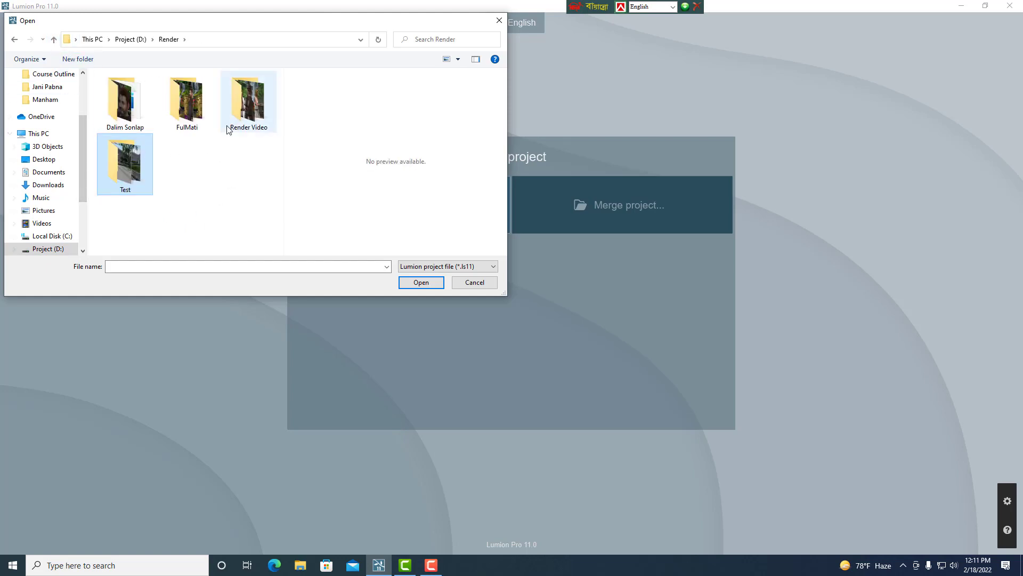
left_click(54, 40)
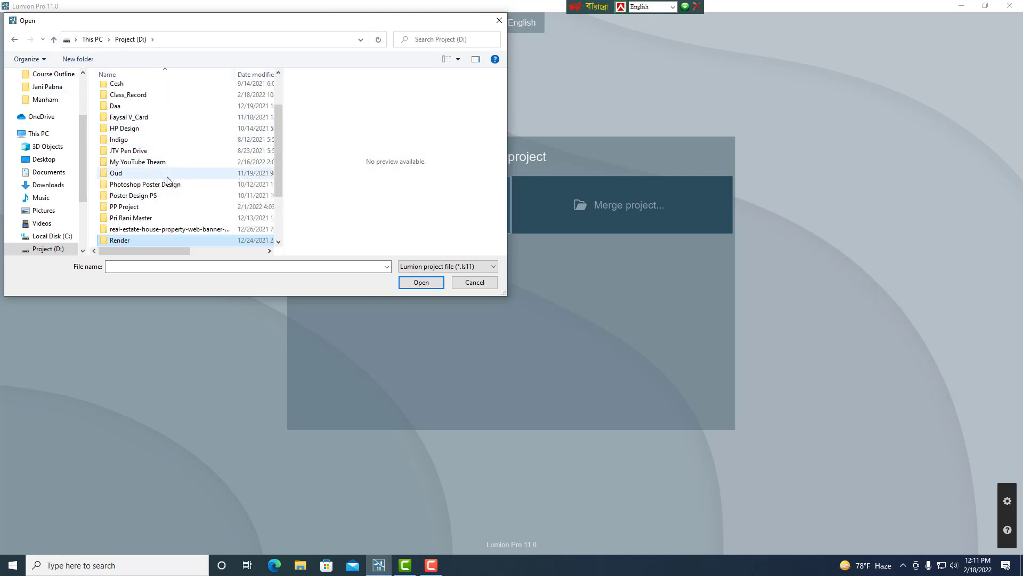
scroll(168, 180, "down", 2)
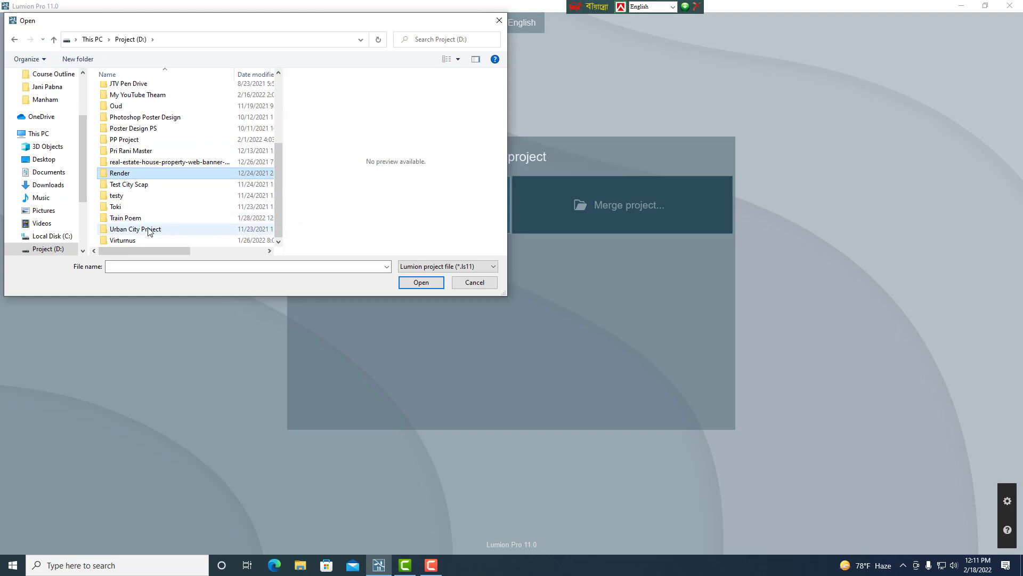
double_click(108, 229)
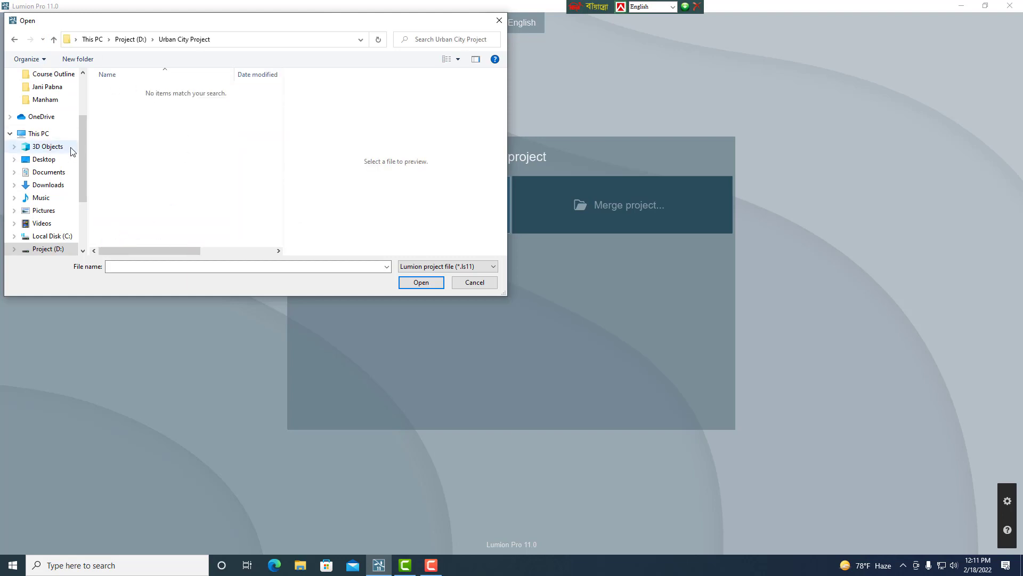
scroll(86, 150, "up", 2)
left_click(53, 40)
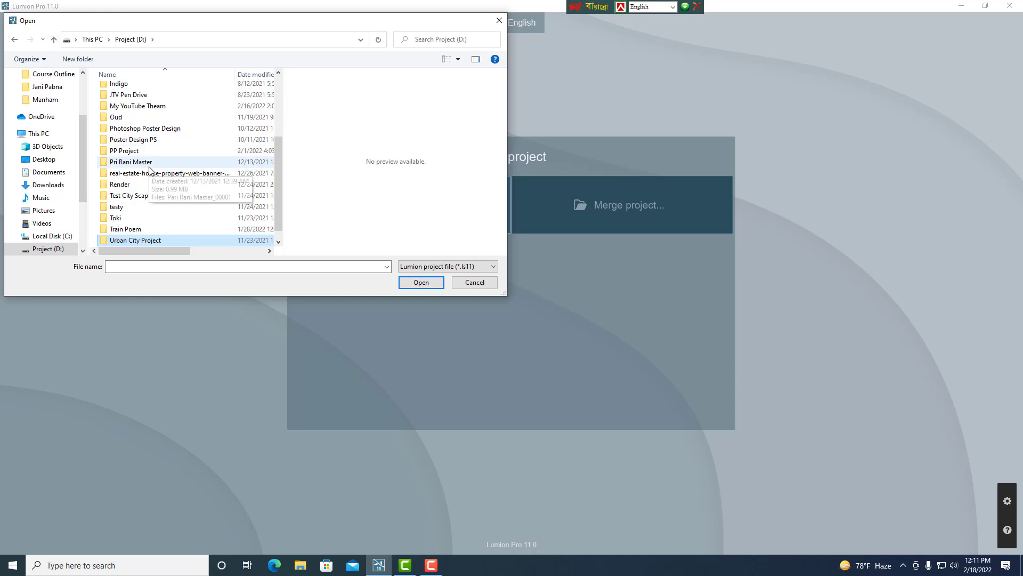
scroll(149, 171, "down", 1)
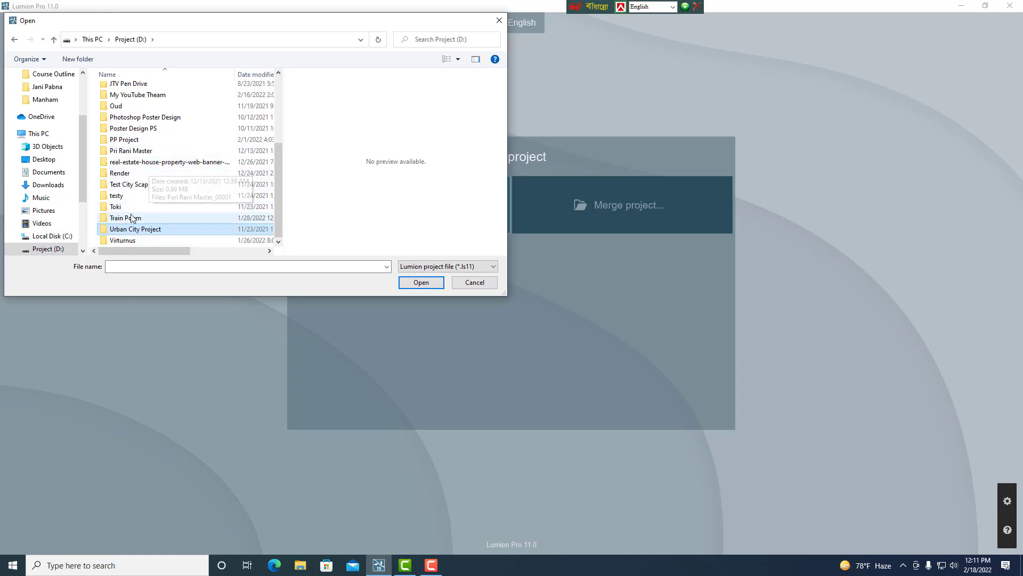
Look for Lumion project files in the last folder on drive F: and return to that drive's folder list
left_click(53, 40)
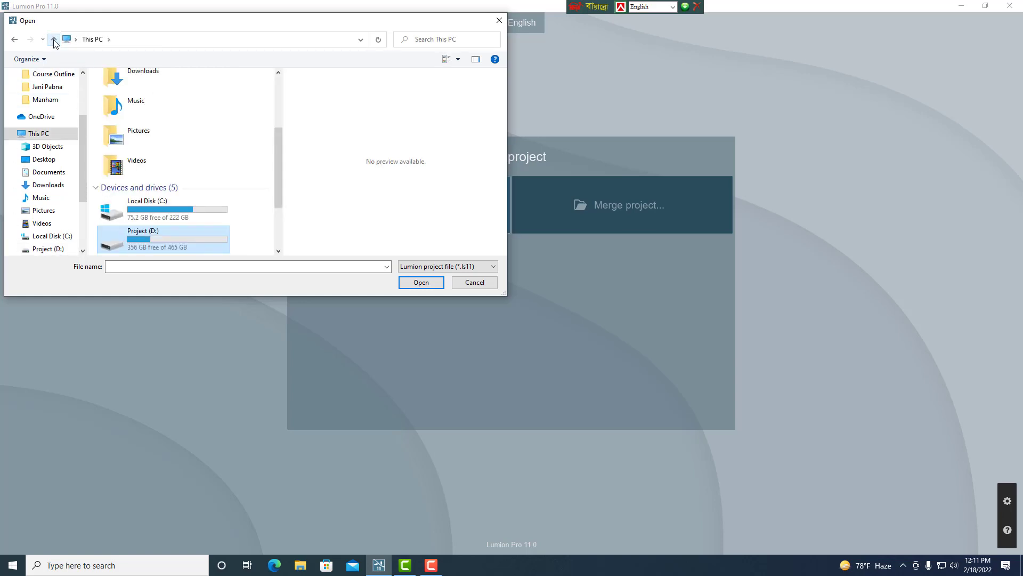
scroll(205, 197, "down", 3)
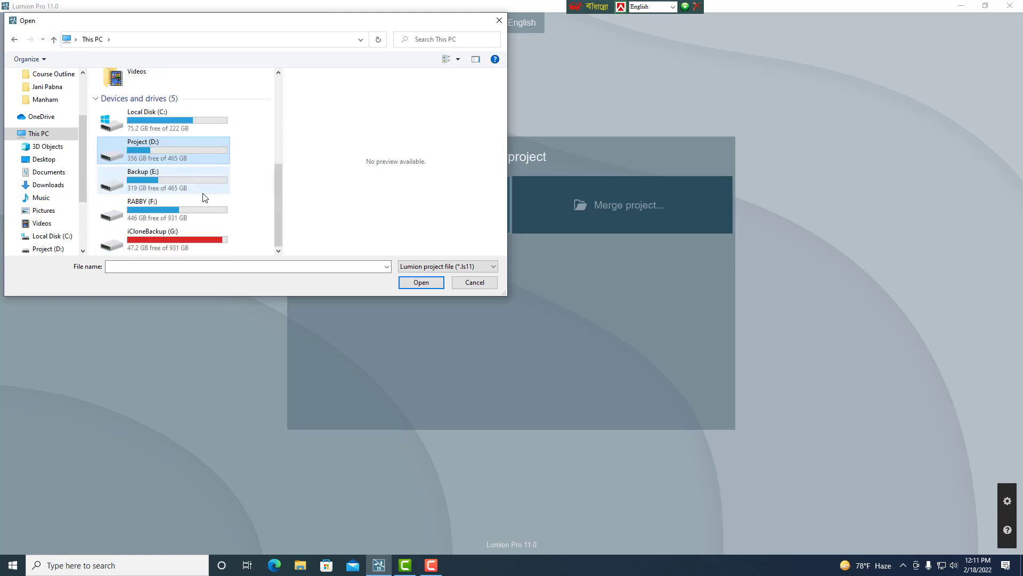
double_click(133, 213)
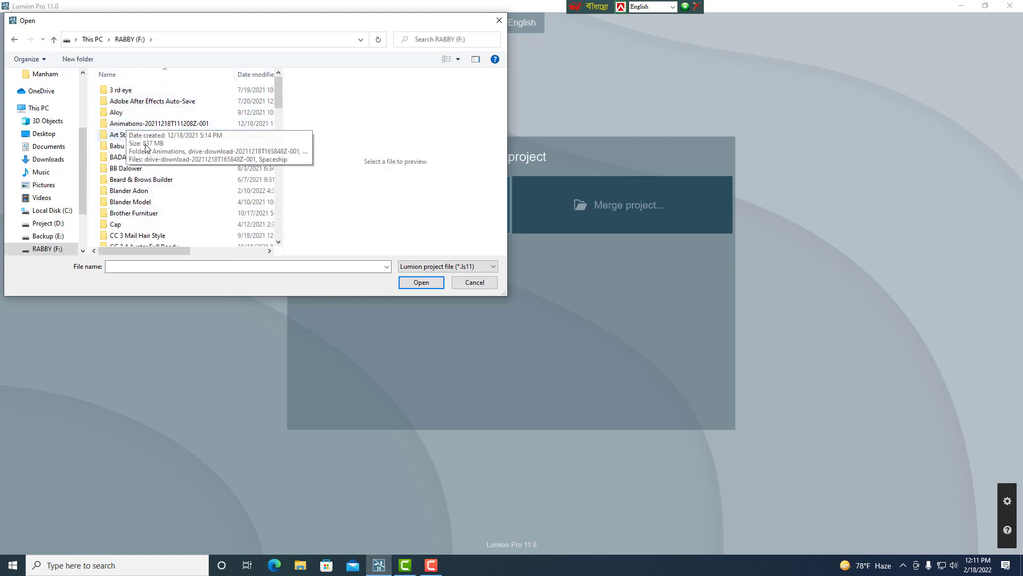
scroll(182, 158, "down", 15)
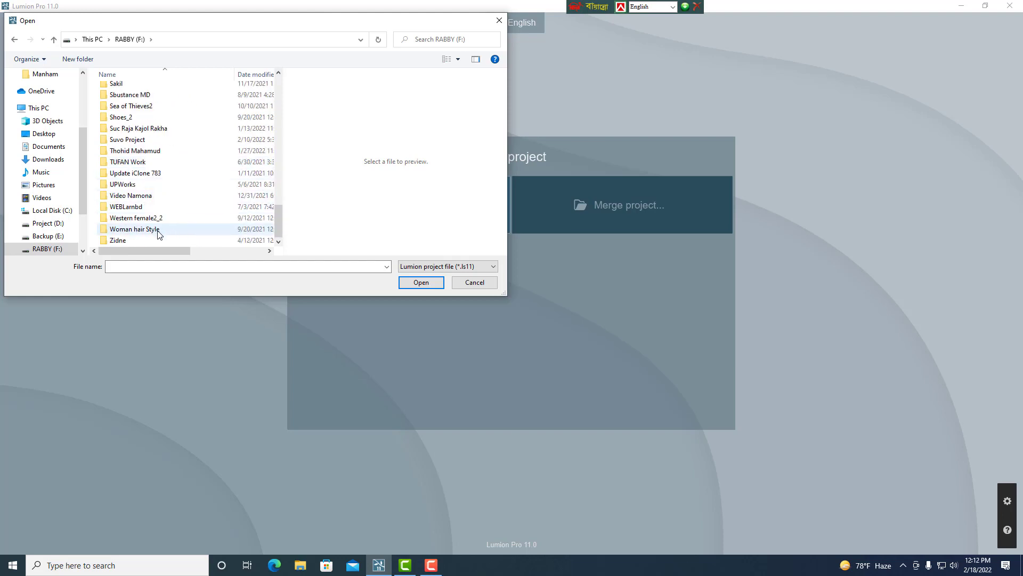
double_click(119, 240)
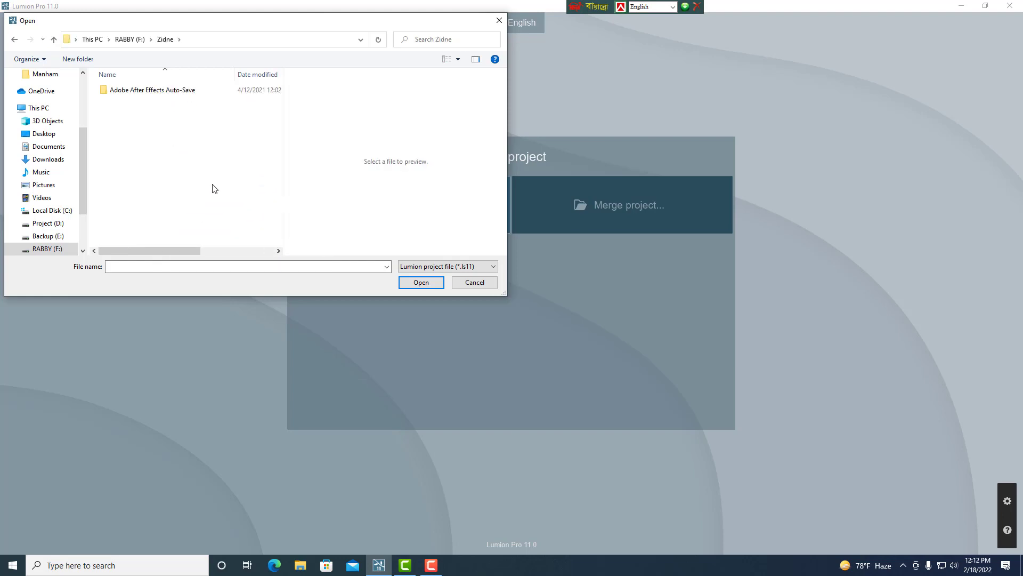
left_click(54, 40)
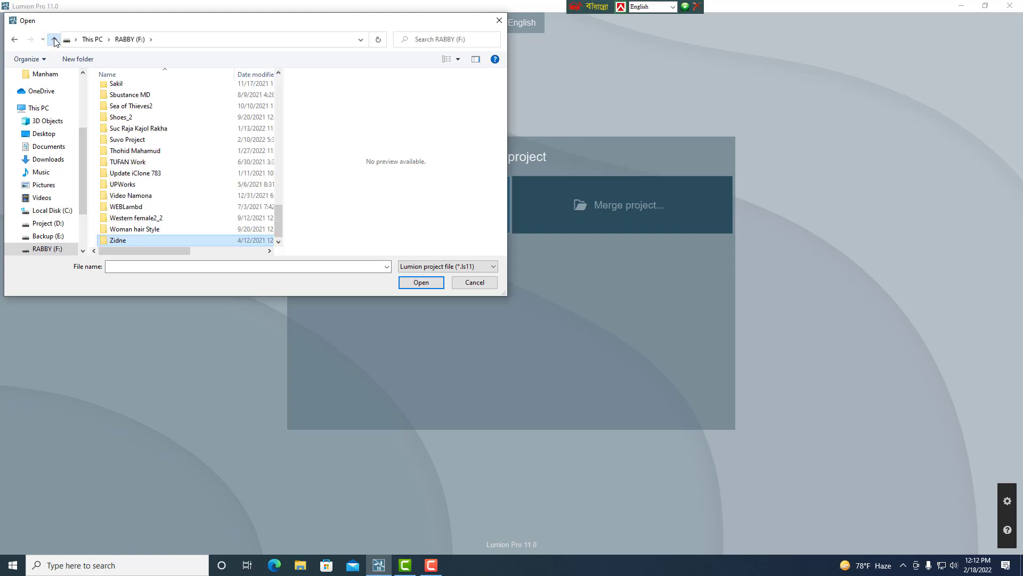
Check the New Agro Final folder inside Agro Bangla on the iCloneBackup (G:) drive, and cancel loading to return to the start screen
left_click(55, 40)
scroll(200, 187, "down", 1)
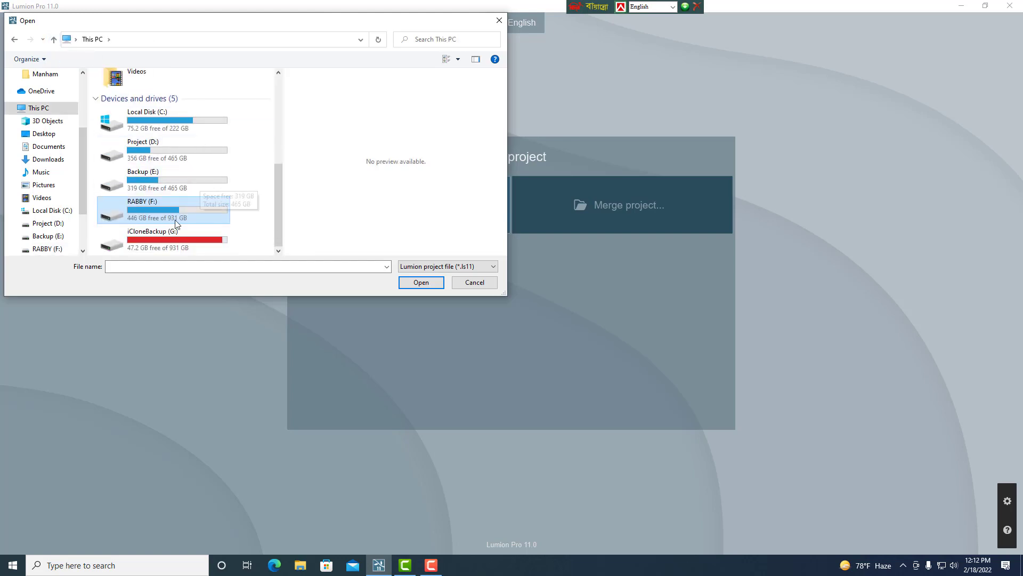
double_click(129, 243)
scroll(181, 133, "down", 10)
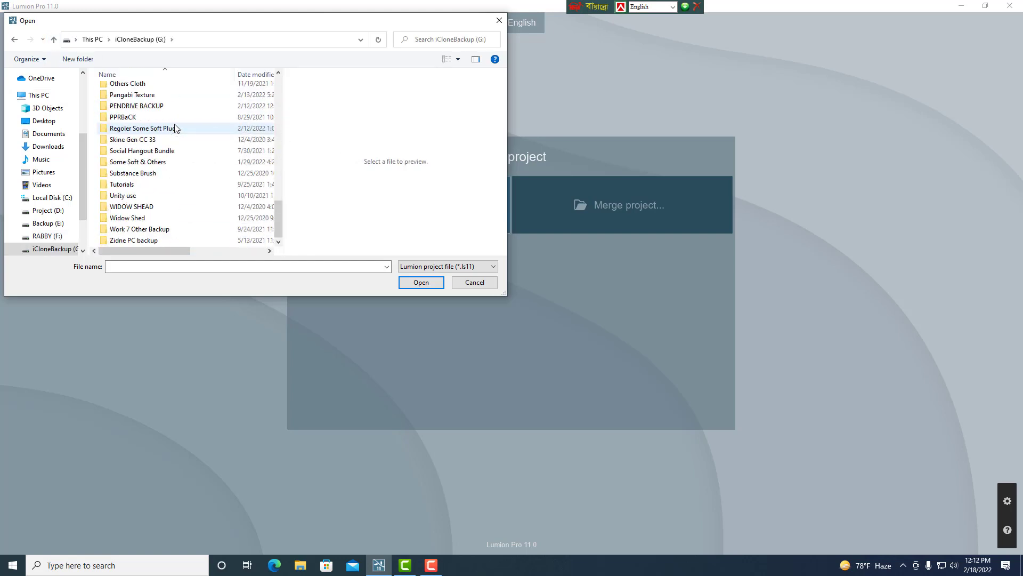
double_click(133, 240)
left_click(120, 92)
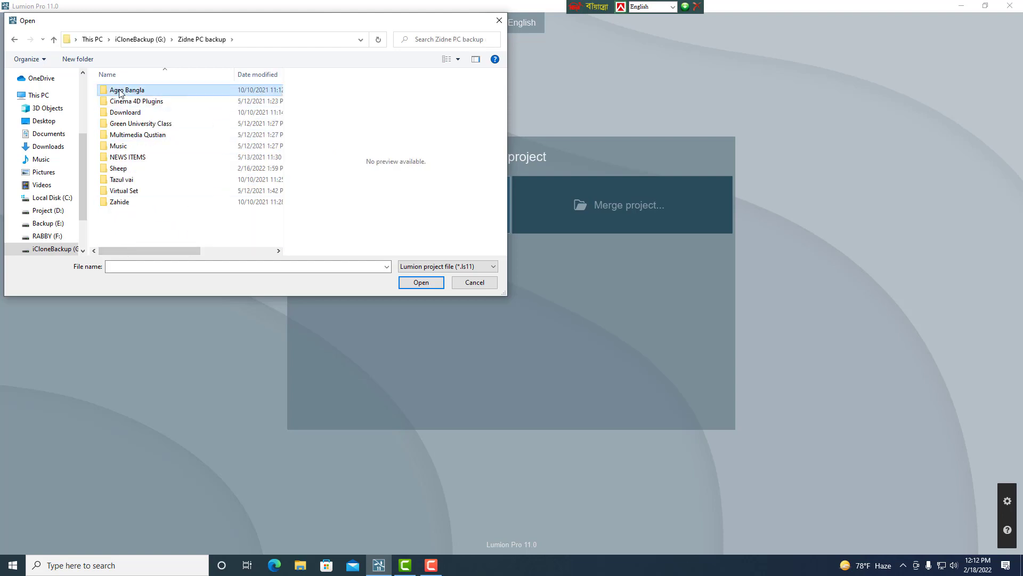
double_click(120, 91)
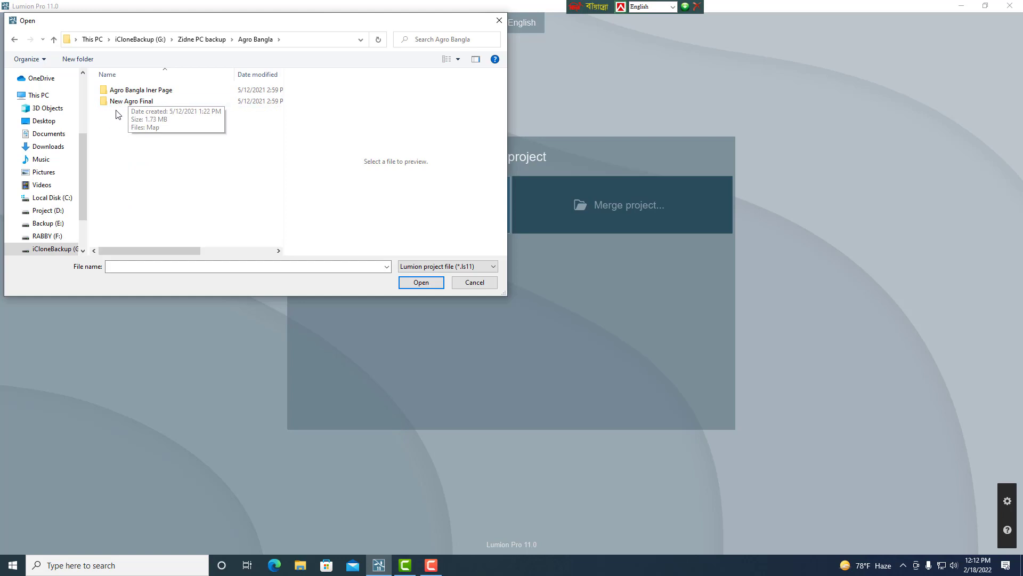
double_click(114, 102)
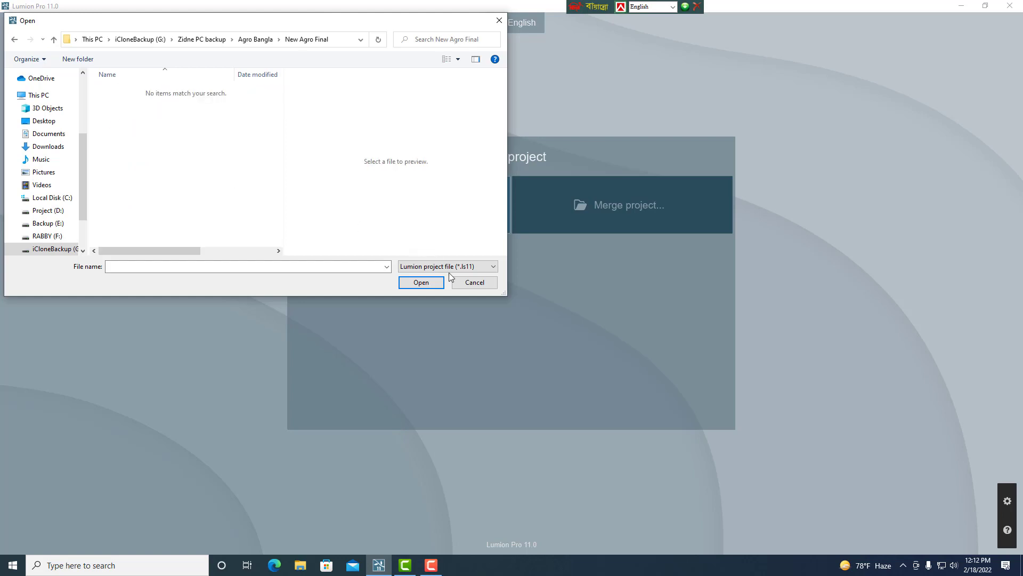
left_click(473, 282)
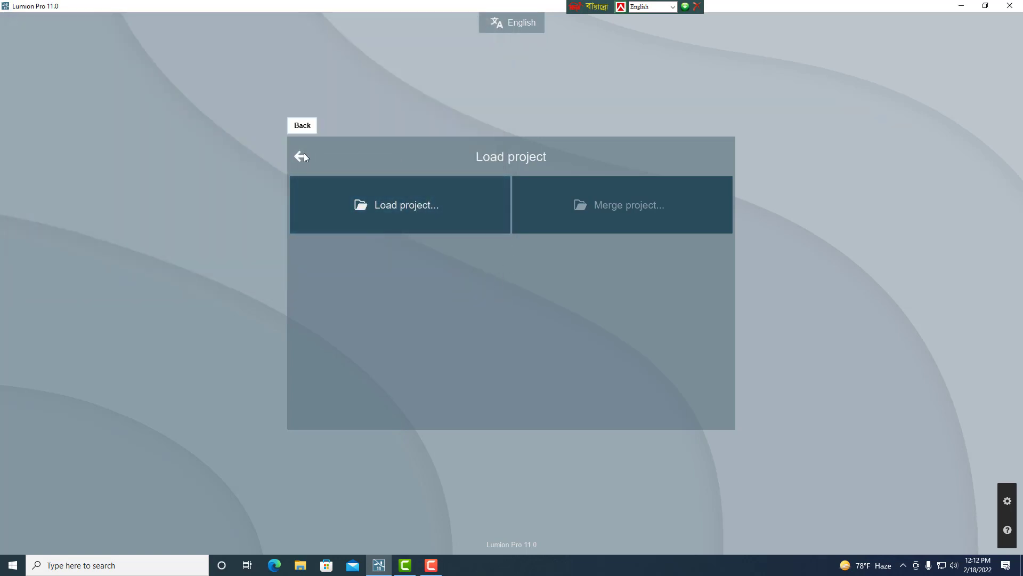
left_click(300, 157)
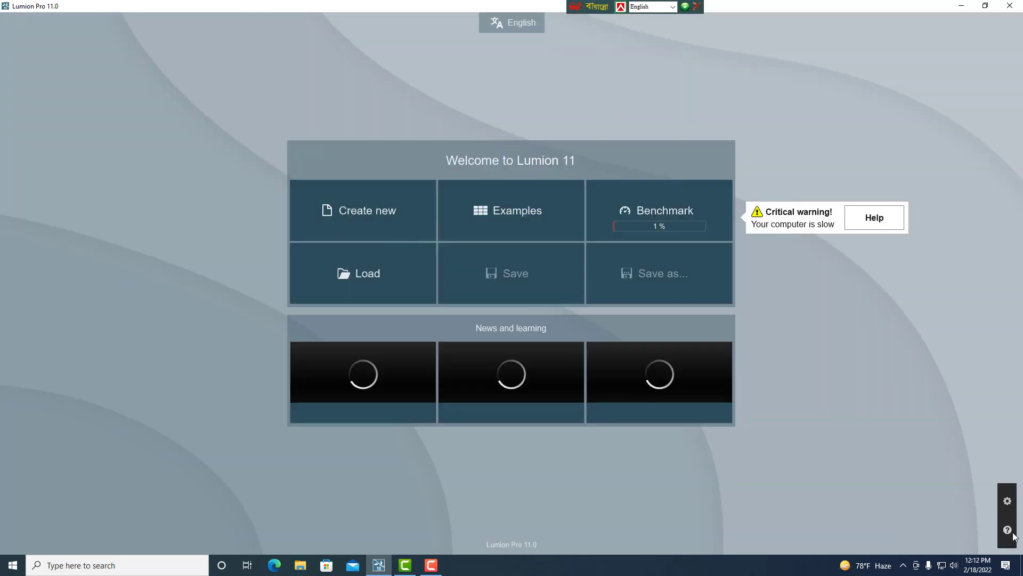
Show the help hints for the start screen
left_click(1014, 533)
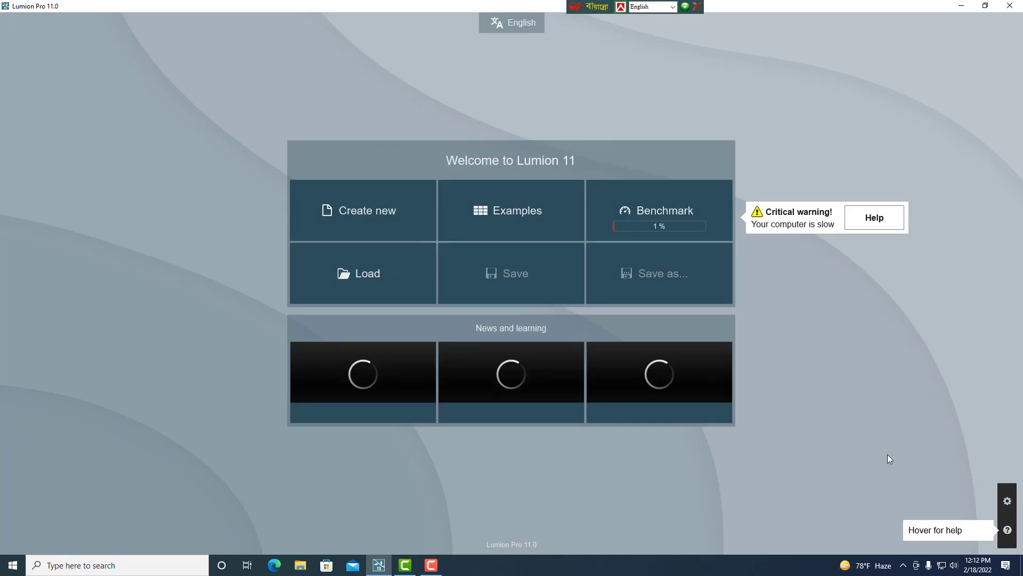
mouse_move(1009, 533)
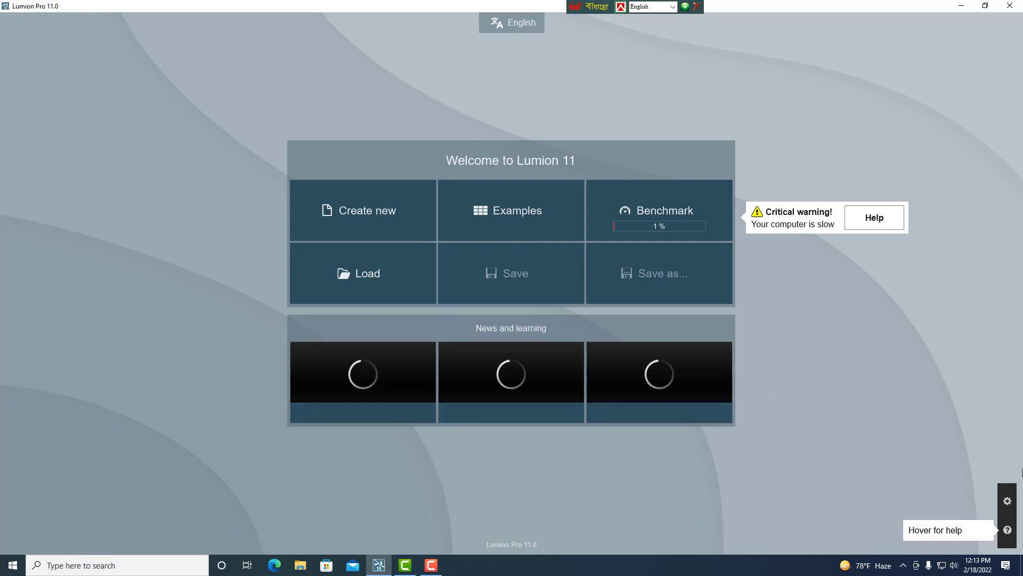
Set the editor resolution to 50% in the image settings
left_click(1008, 503)
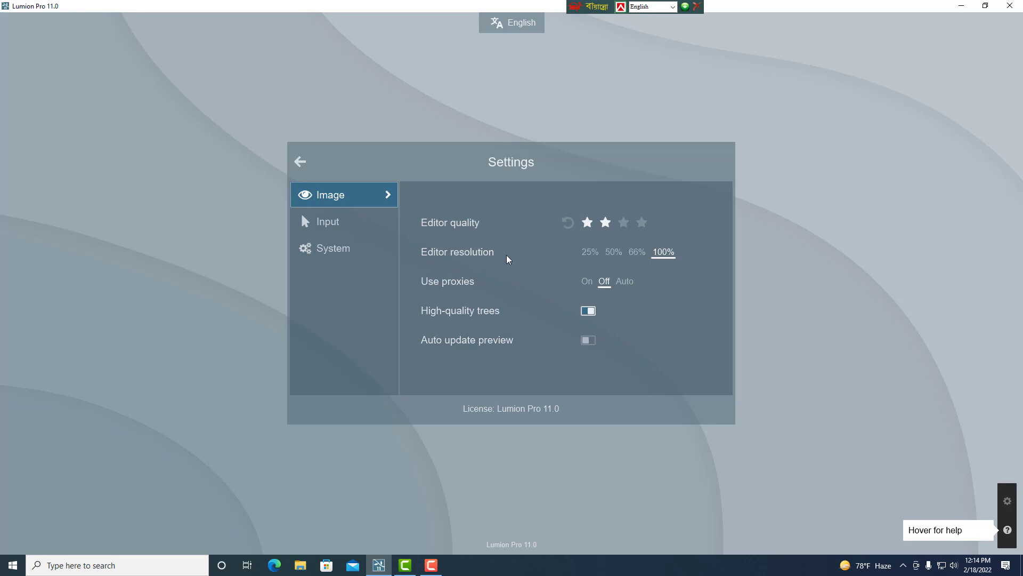
left_click(637, 253)
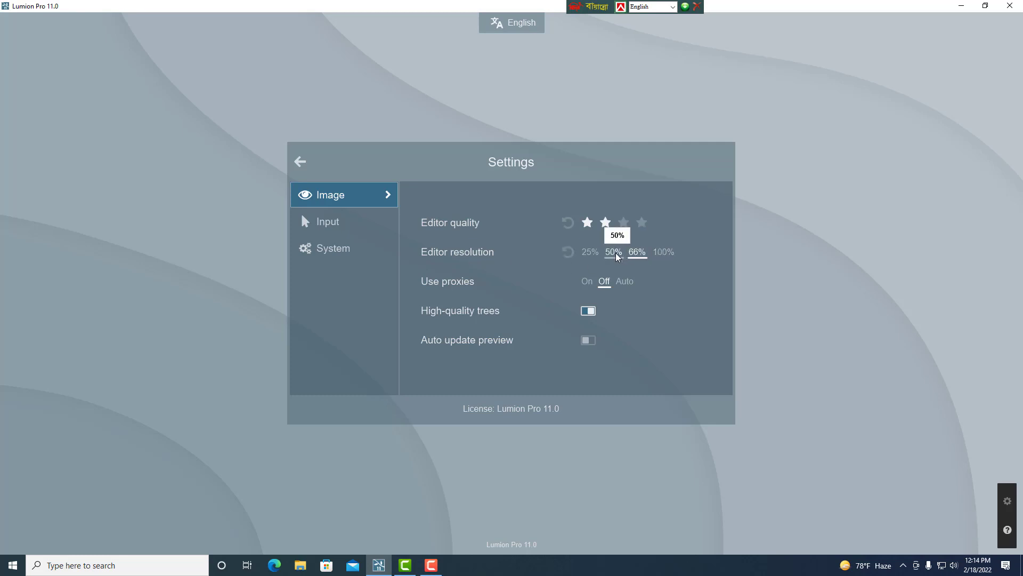
left_click(614, 253)
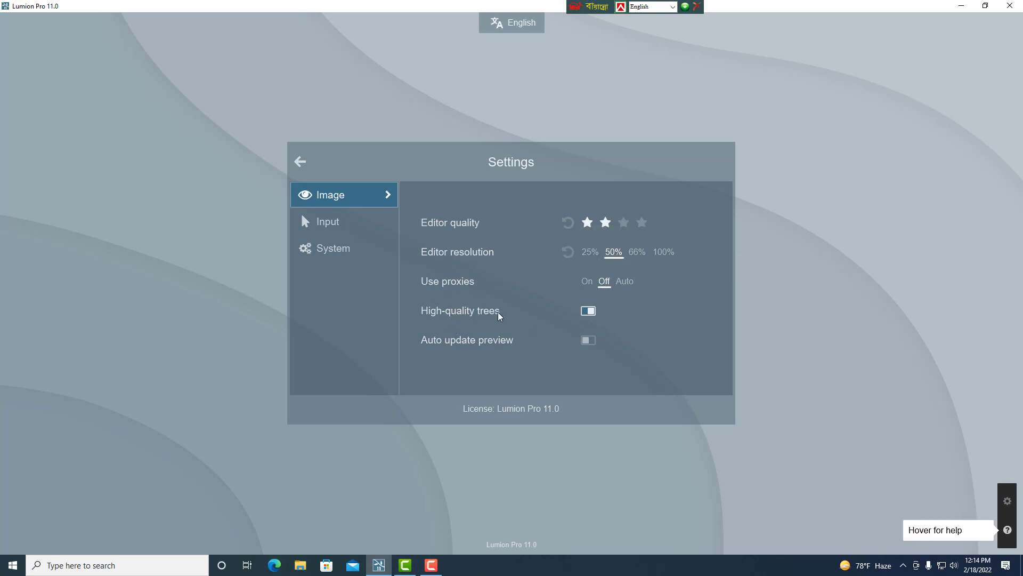
Try the high-quality trees option in the image settings and leave it turned off
left_click(587, 315)
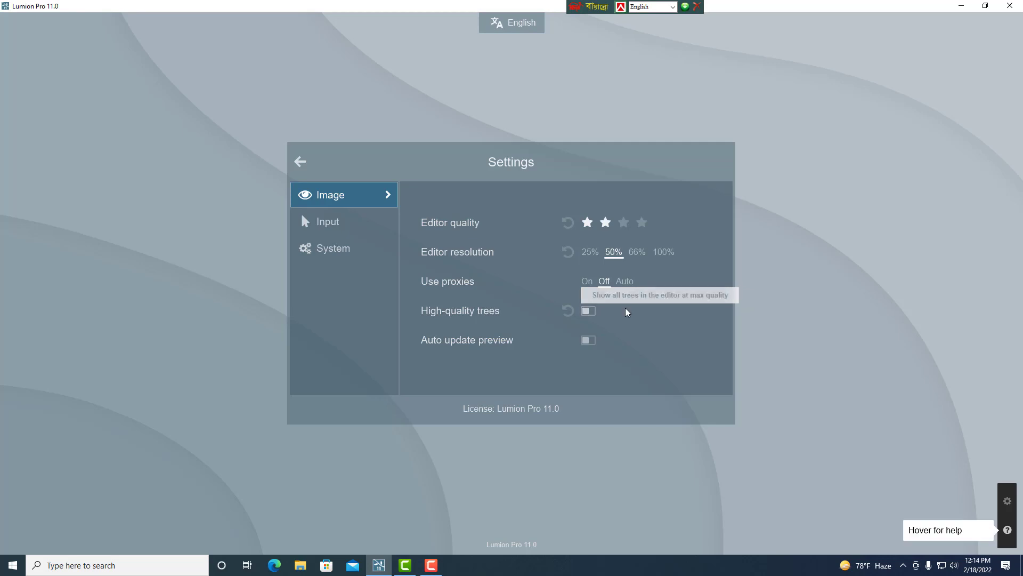
left_click(588, 311)
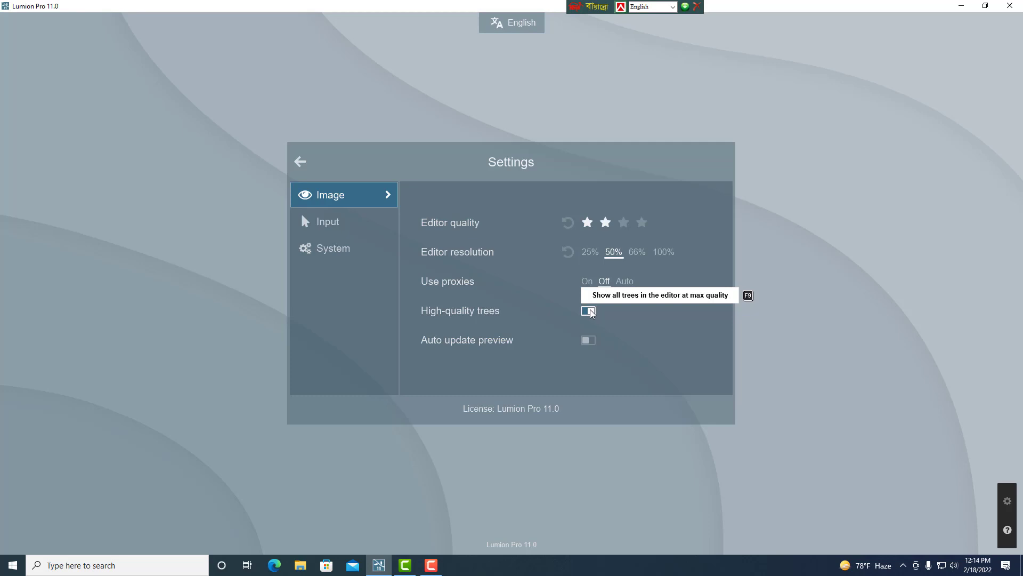
left_click(588, 312)
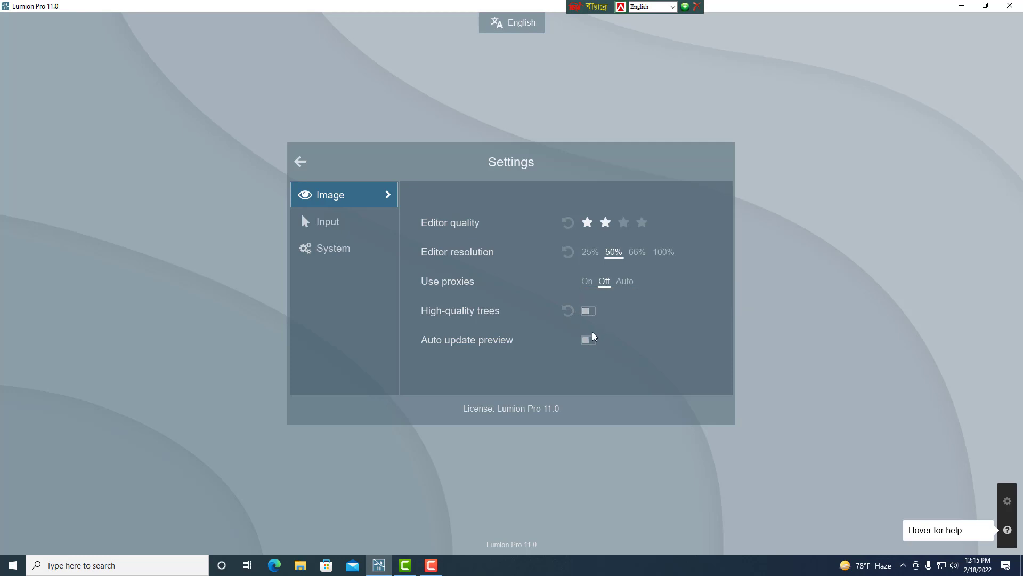
Review the Input settings, toggling usage analytics off and back on, check the System settings, and return to the start screen
left_click(352, 221)
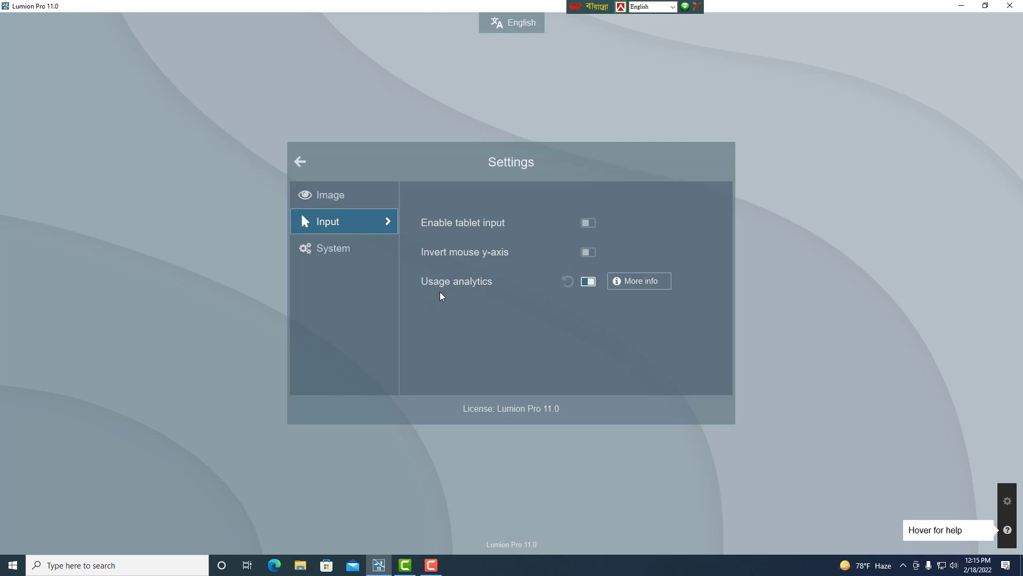
left_click(586, 281)
left_click(588, 281)
left_click(329, 247)
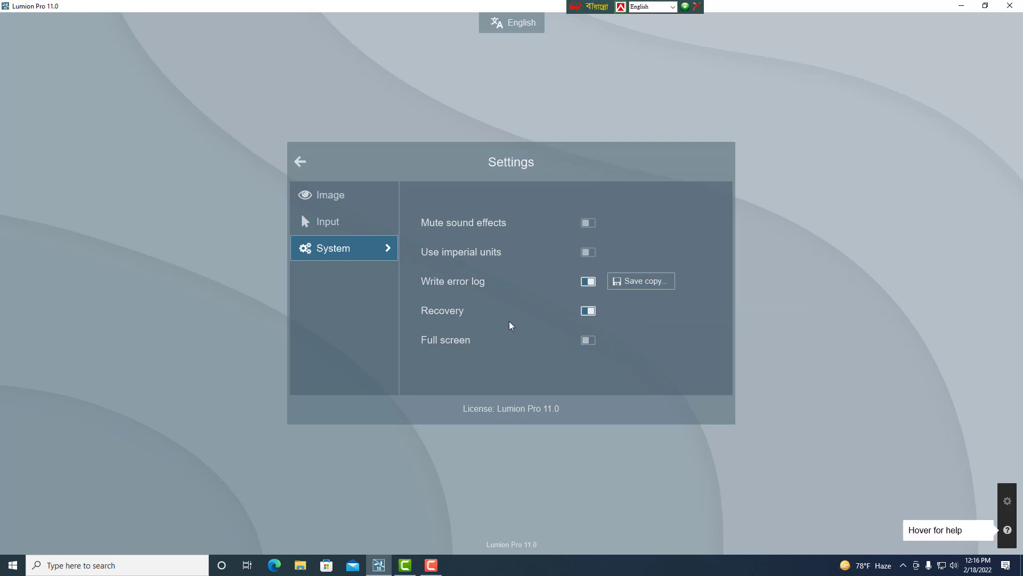
left_click(301, 162)
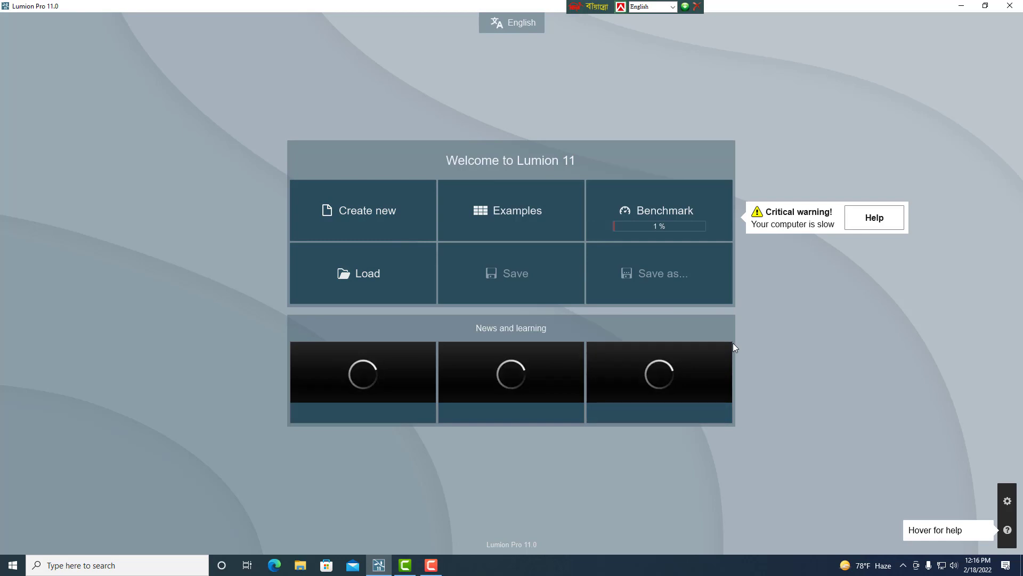
Start creating a new project to bring up the choice of environments
left_click(363, 220)
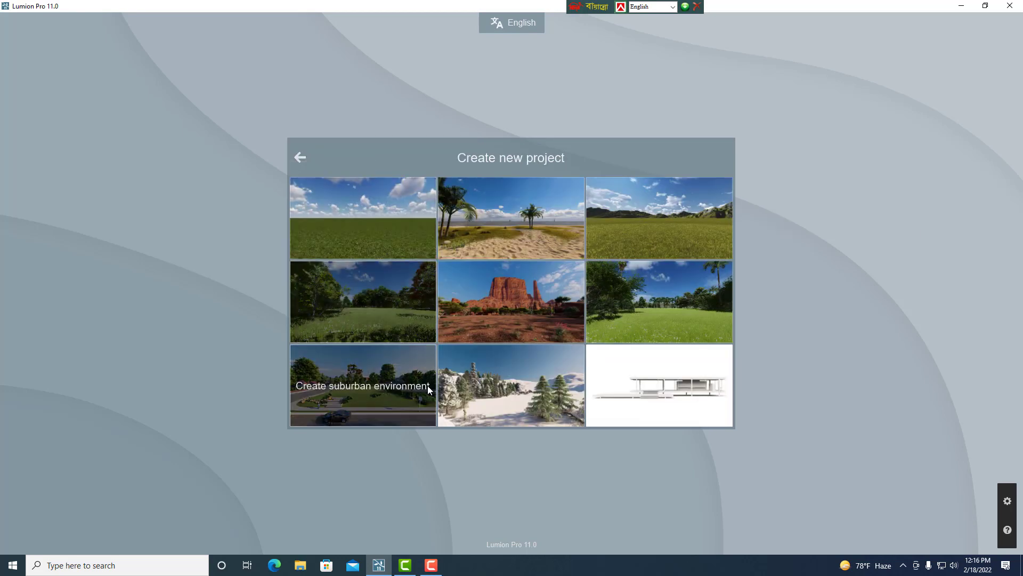